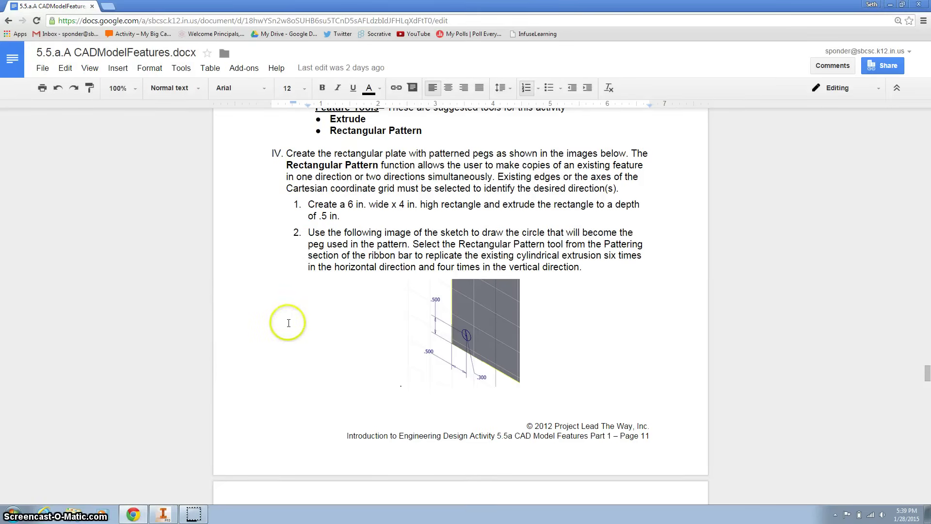
scroll(313, 338, down, 1)
scroll(364, 320, down, 5)
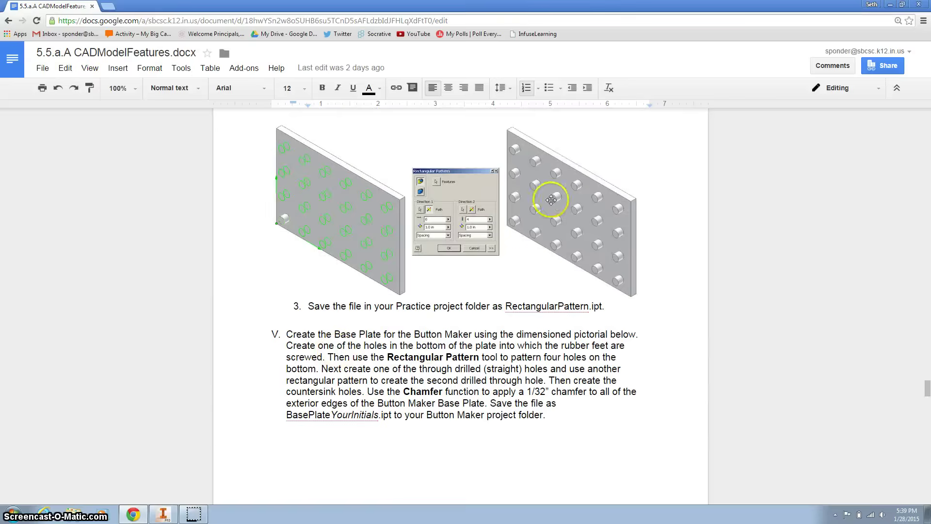
Start a new 2D sketch on the vertical XY front origin plane.
click(165, 514)
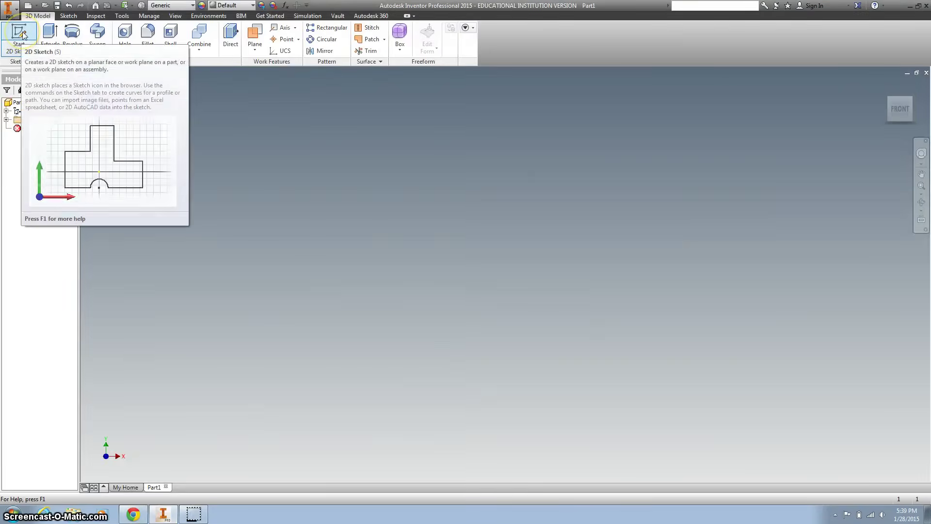
click(23, 33)
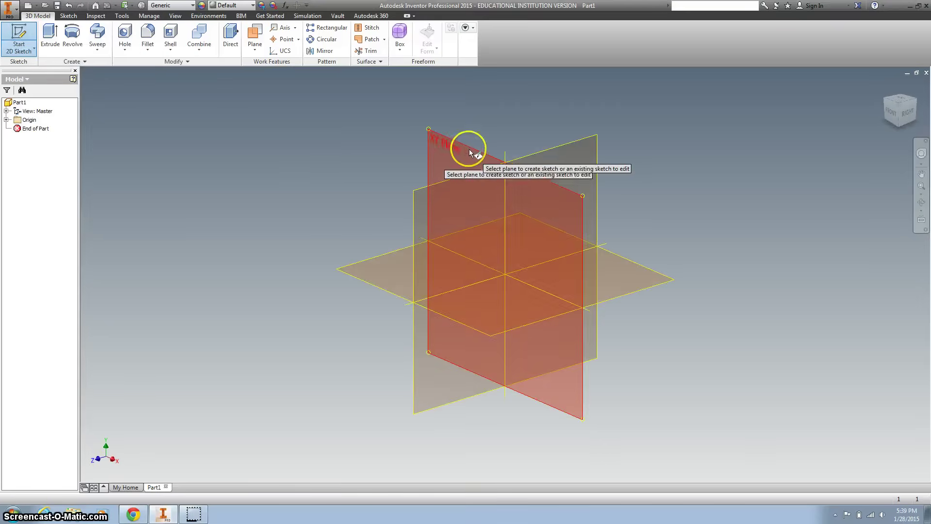
click(466, 150)
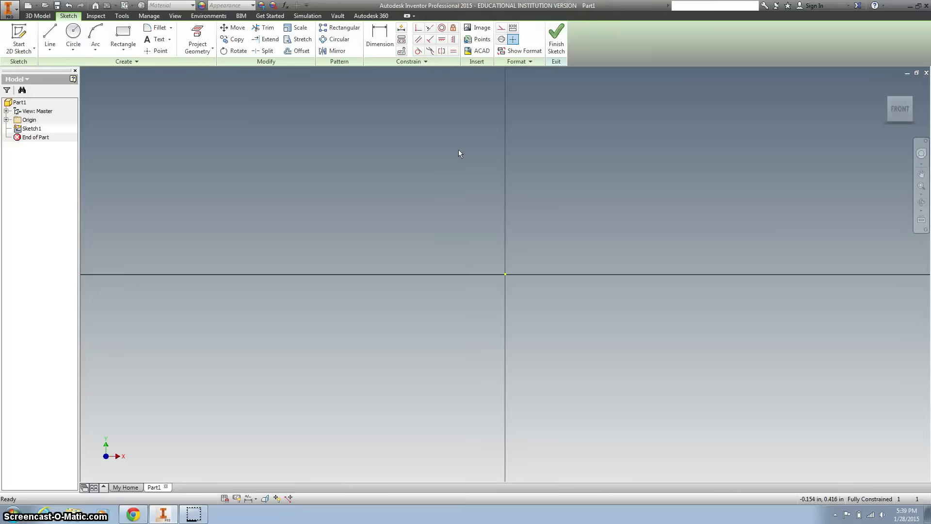
Draw a 6 by 4 inch rectangle from the origin and view it from the front.
click(123, 35)
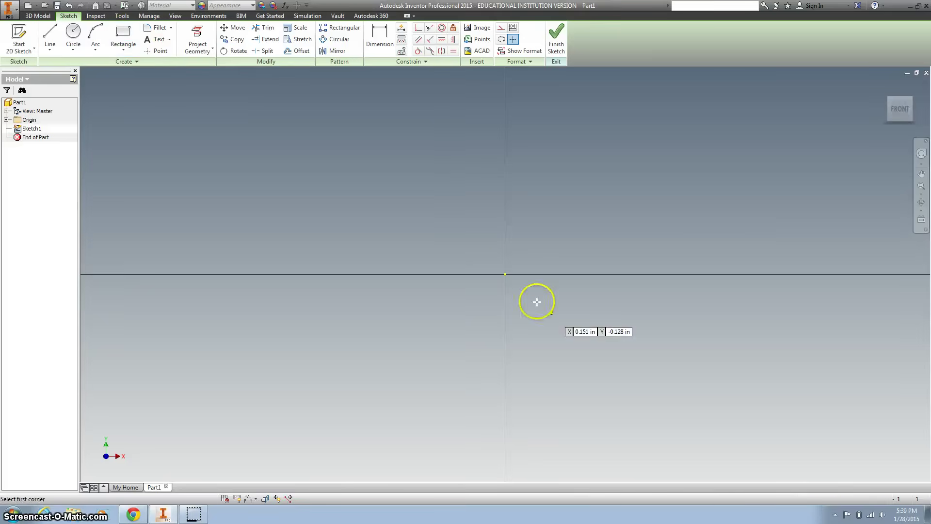
click(504, 272)
text(6)
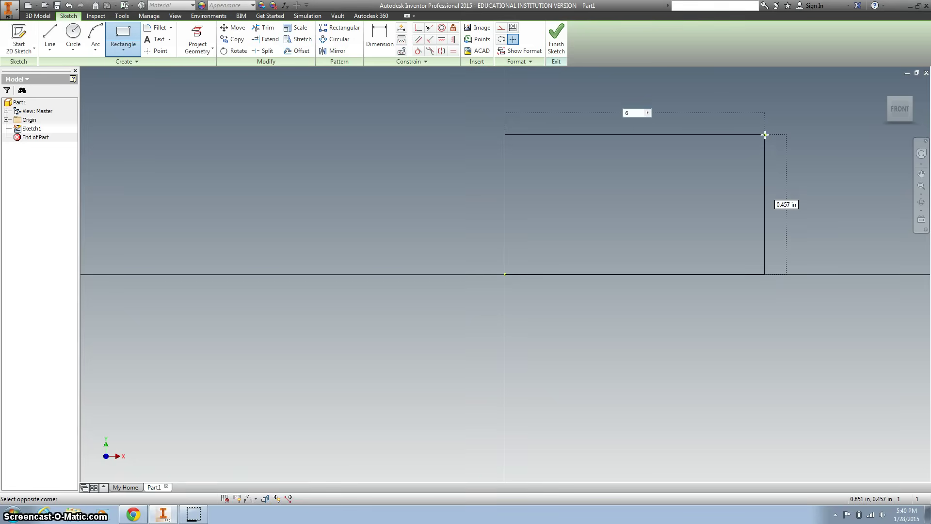
key(Tab)
text(4)
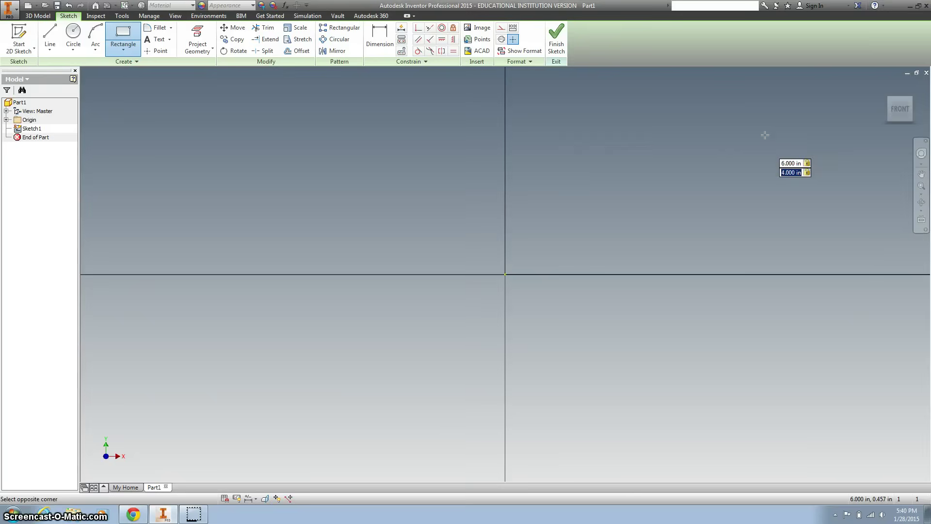
key(Return)
click(902, 113)
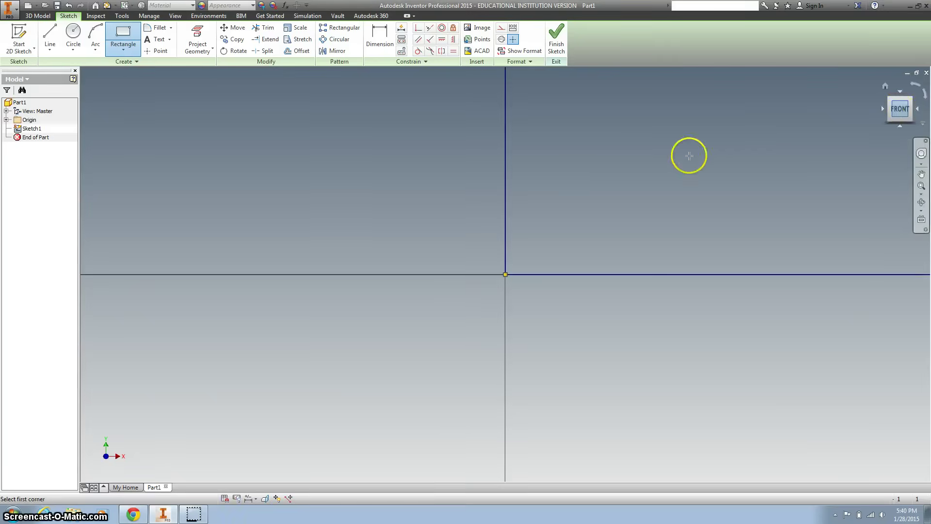
Finish the sketch and extrude the 6 x 4 rectangle 0.5 inch into a plate.
click(556, 39)
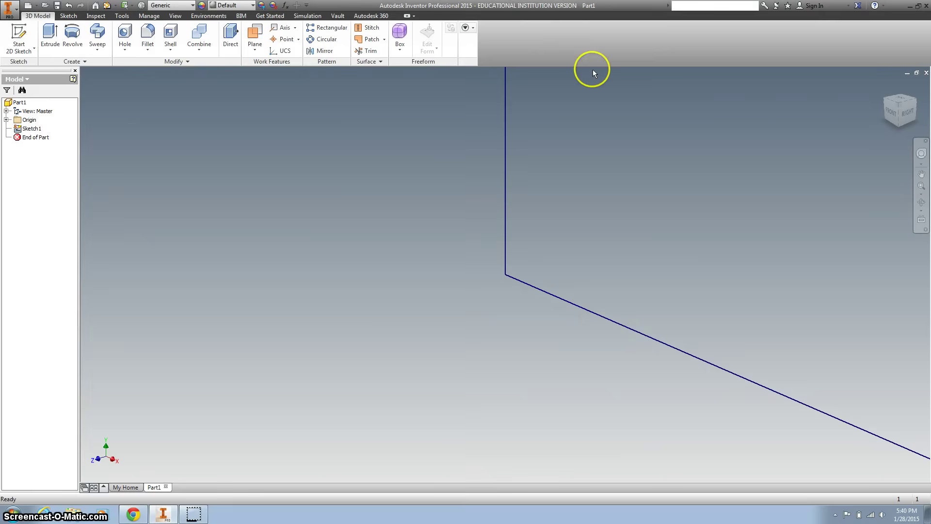
key(Home)
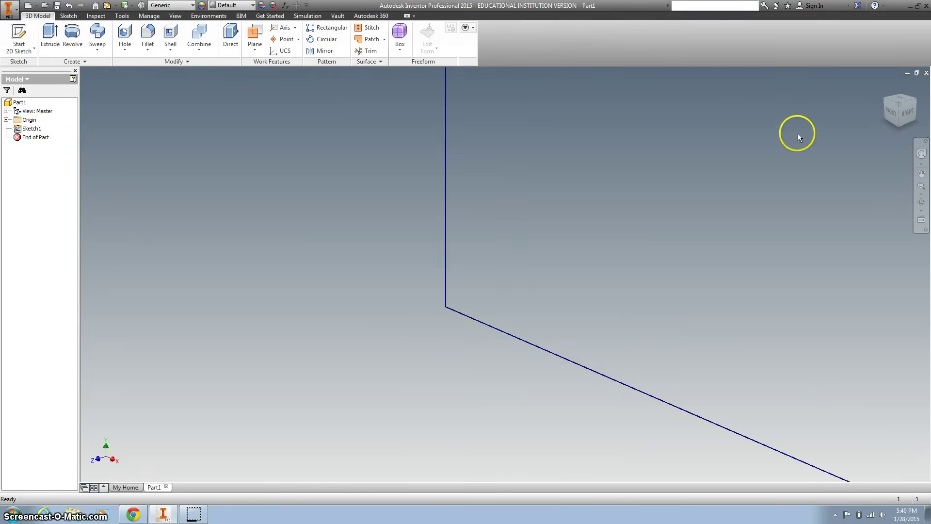
click(47, 29)
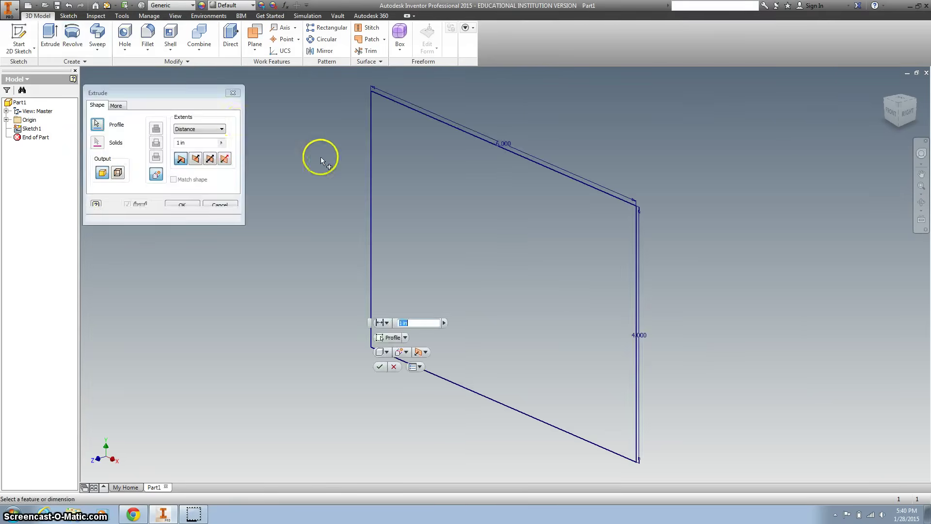
text(.5)
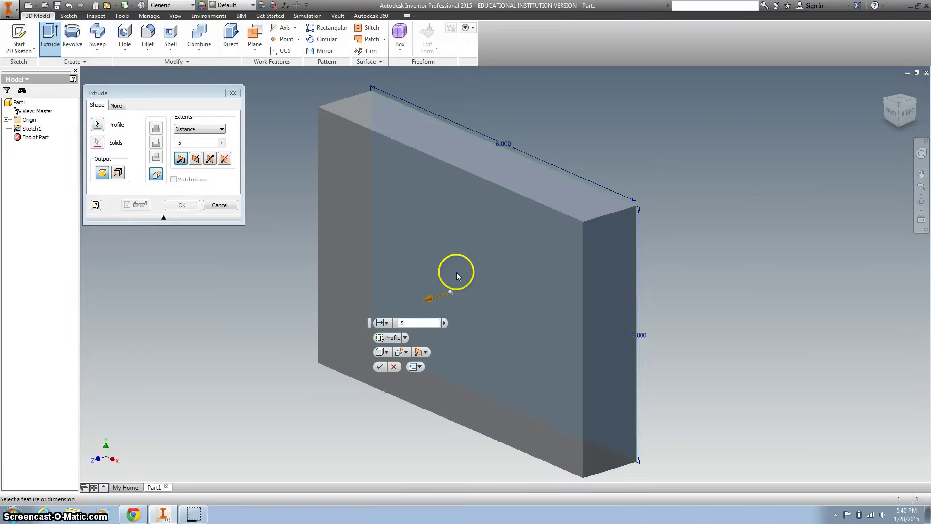
click(379, 366)
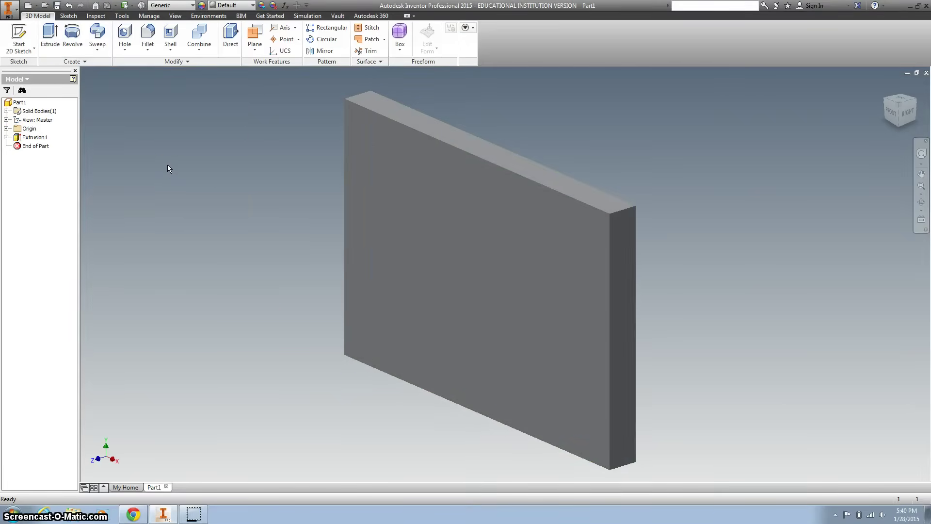
Switch to the Google Docs handout to review step 2's peg sketch on page 11.
click(133, 515)
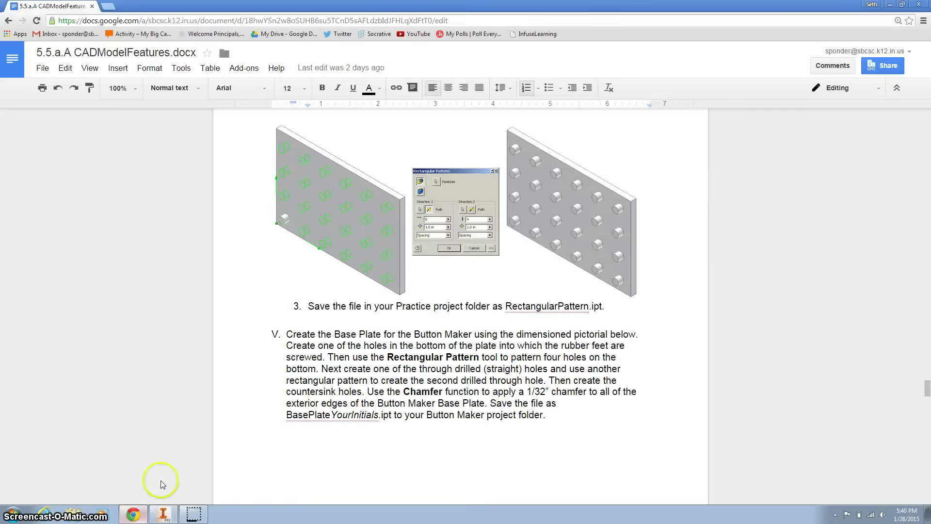
scroll(339, 249, up, 2)
scroll(339, 250, up, 4)
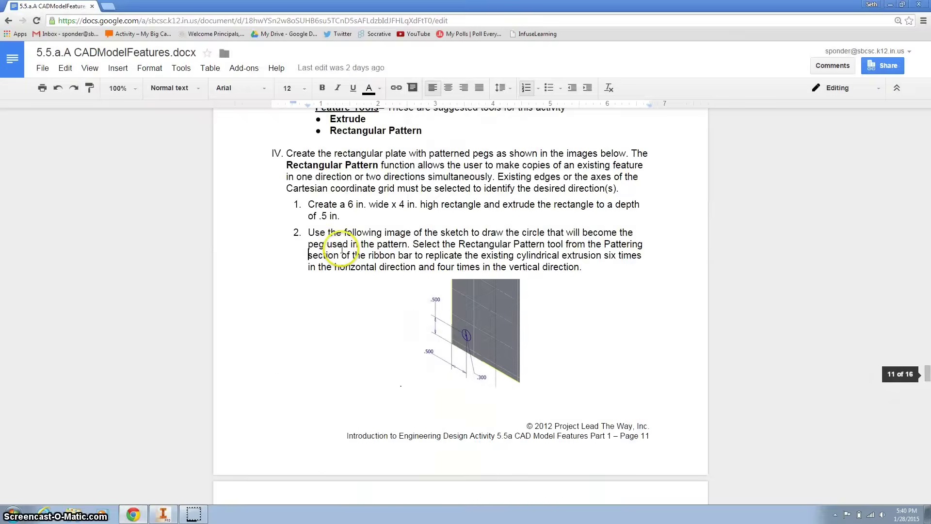
scroll(341, 249, down, 1)
scroll(349, 212, up, 1)
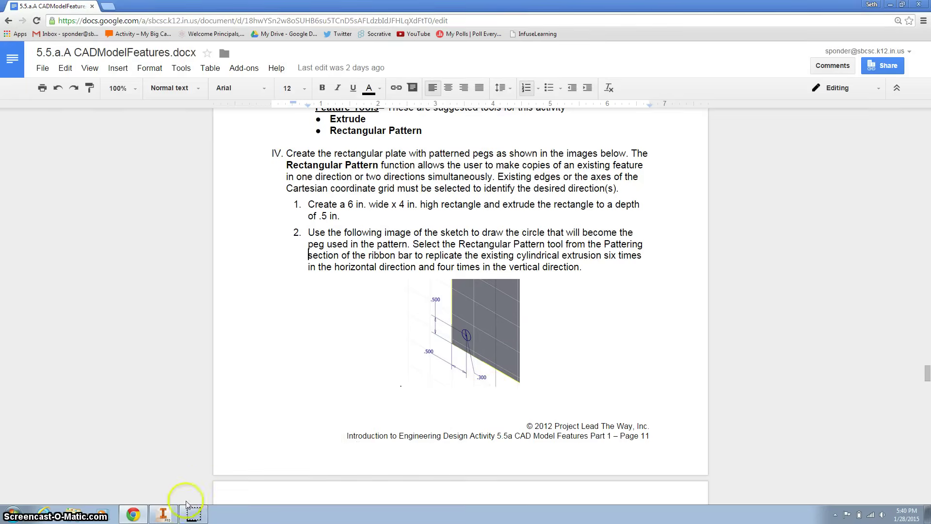
Start a sketch on the plate's front face and project its outline edges.
click(165, 515)
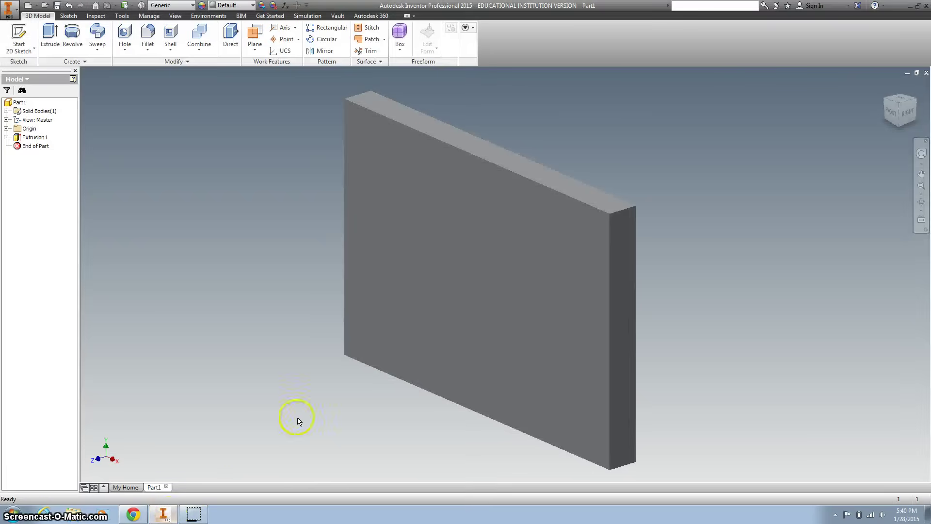
click(421, 311)
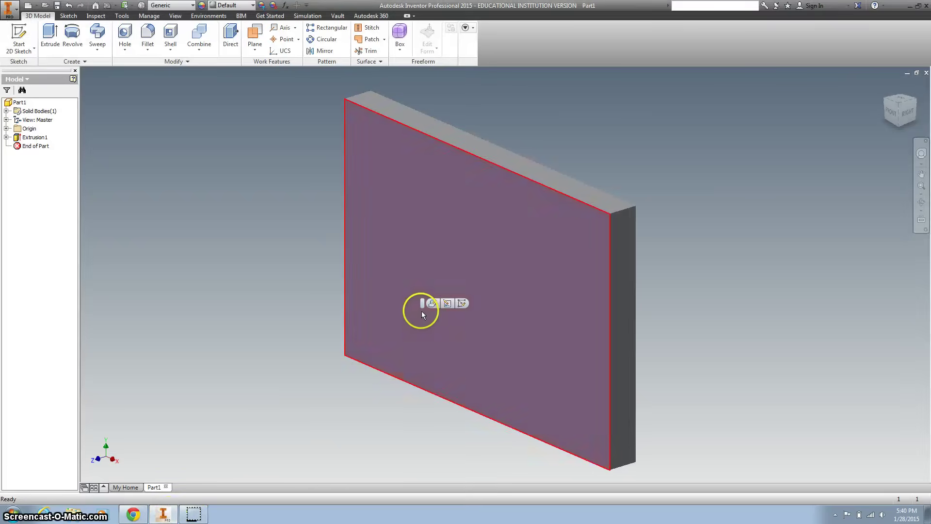
click(463, 303)
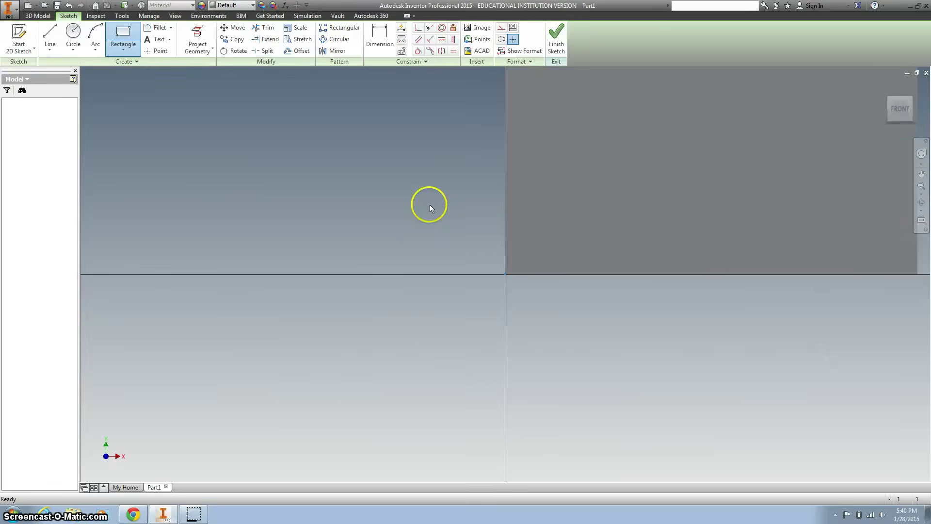
click(203, 46)
click(447, 164)
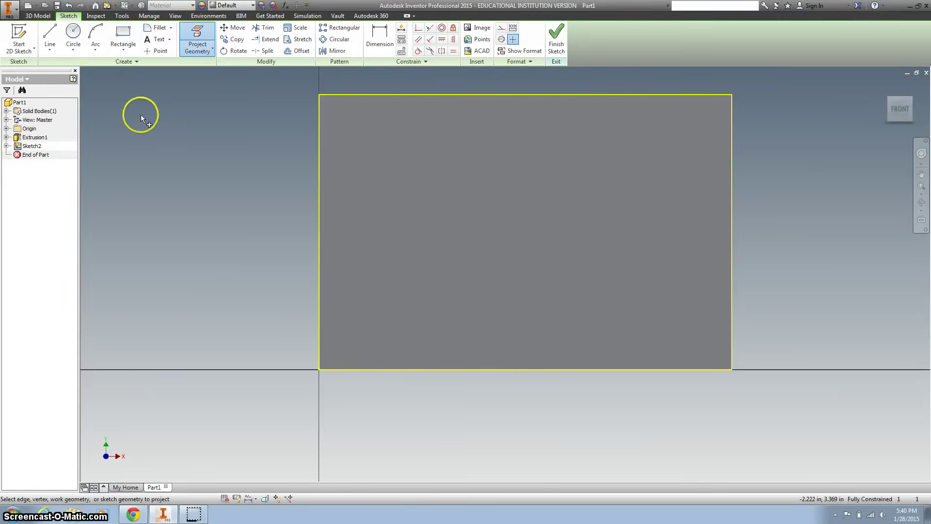
Draw a 0.300 inch diameter circle near the plate's lower-left corner.
click(73, 33)
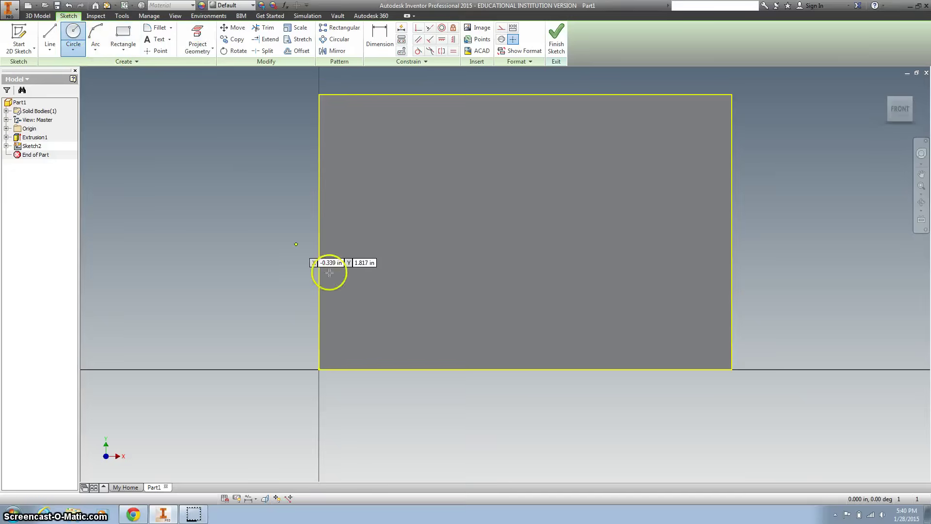
click(370, 332)
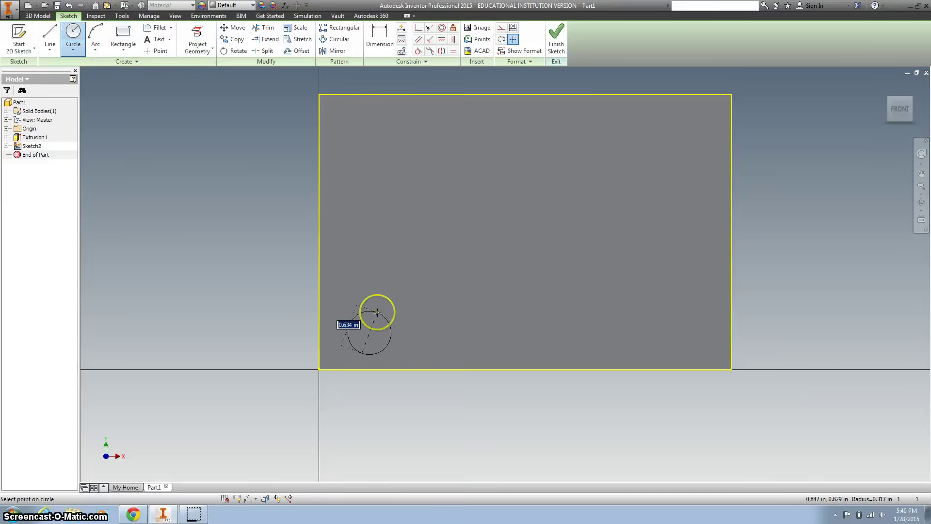
text(.3)
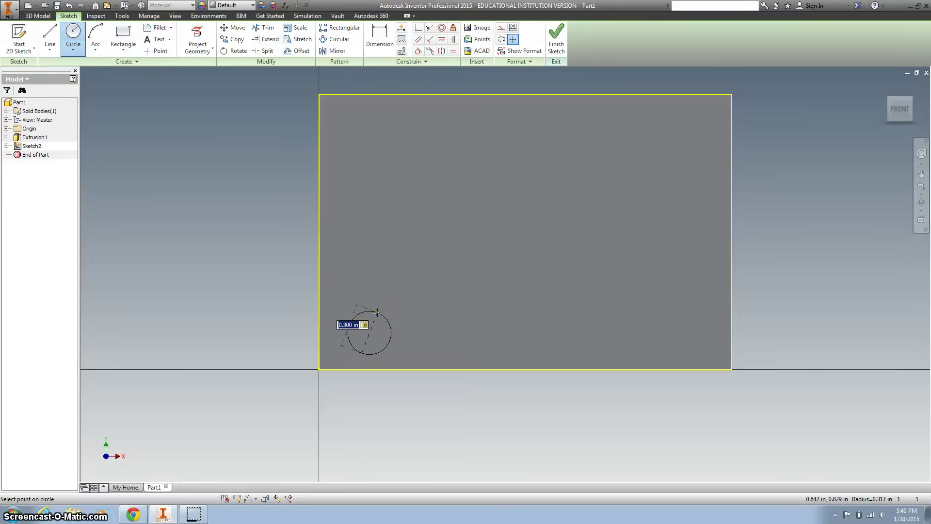
key(Return)
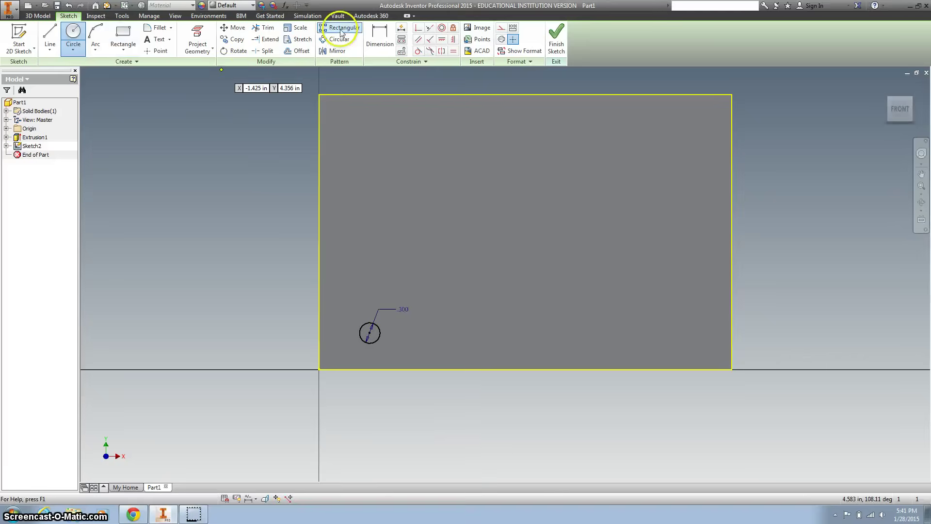
Dimension the circle center 0.500 inch from the left edge, then place its bottom-edge dimension.
click(380, 36)
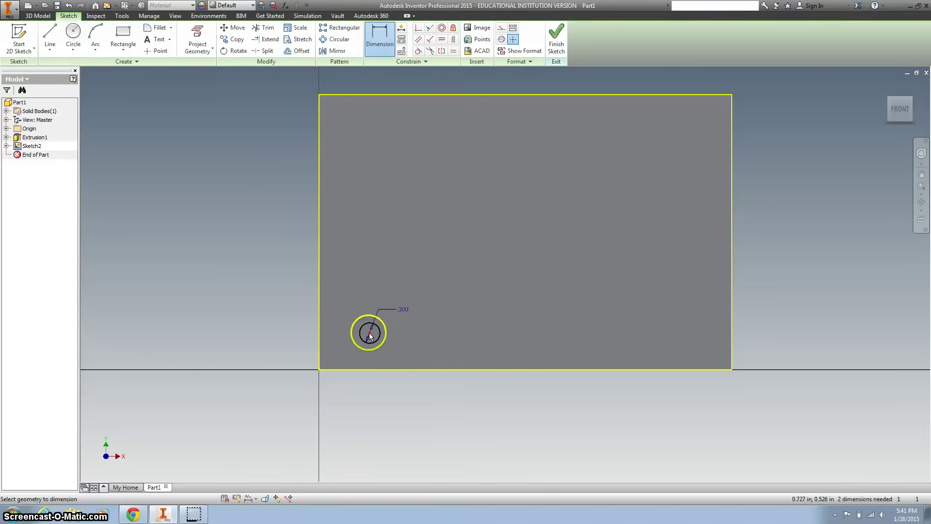
click(320, 334)
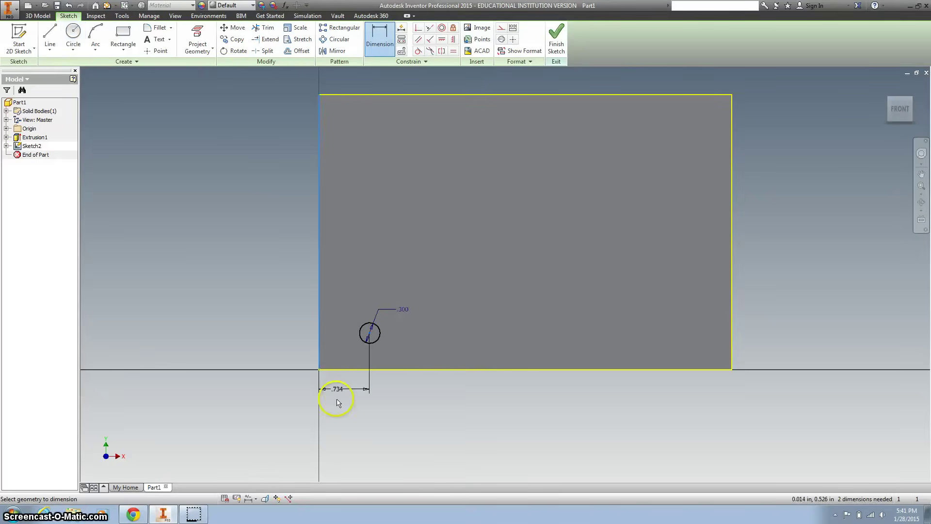
click(346, 434)
text(.5)
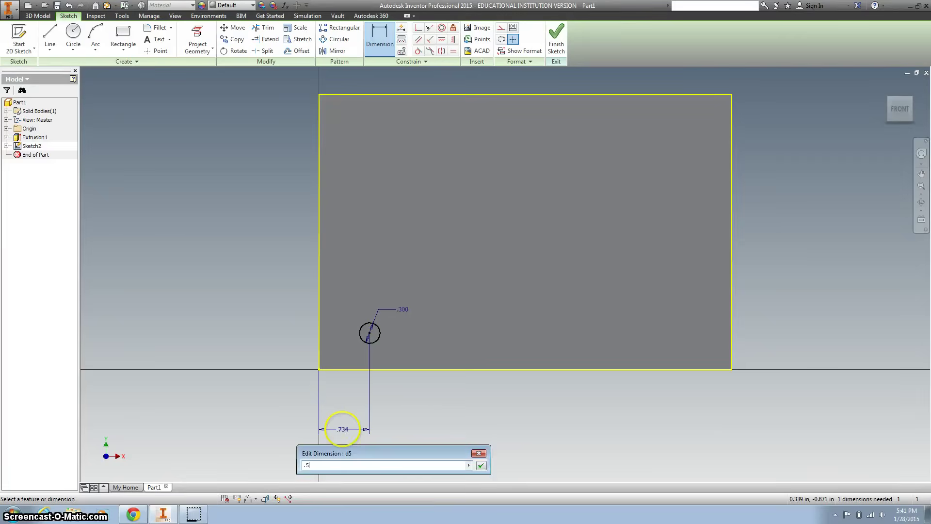
key(Return)
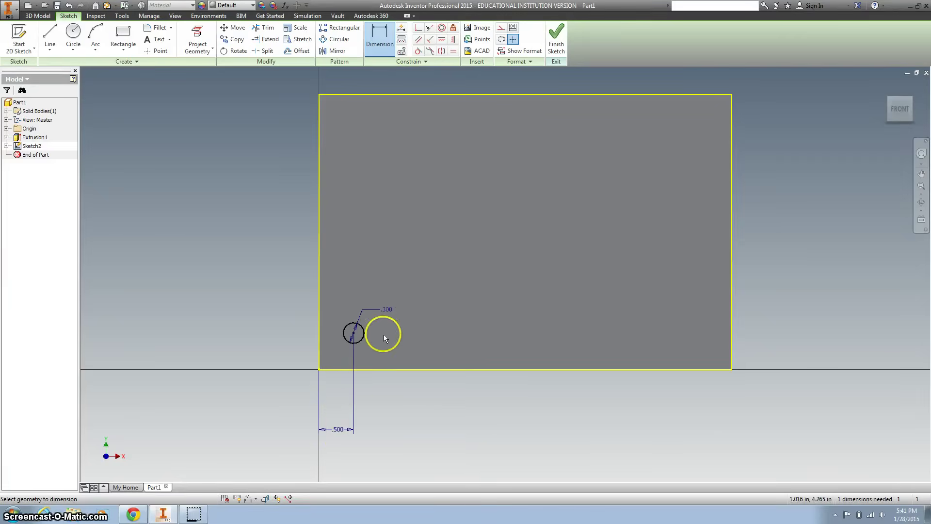
click(374, 371)
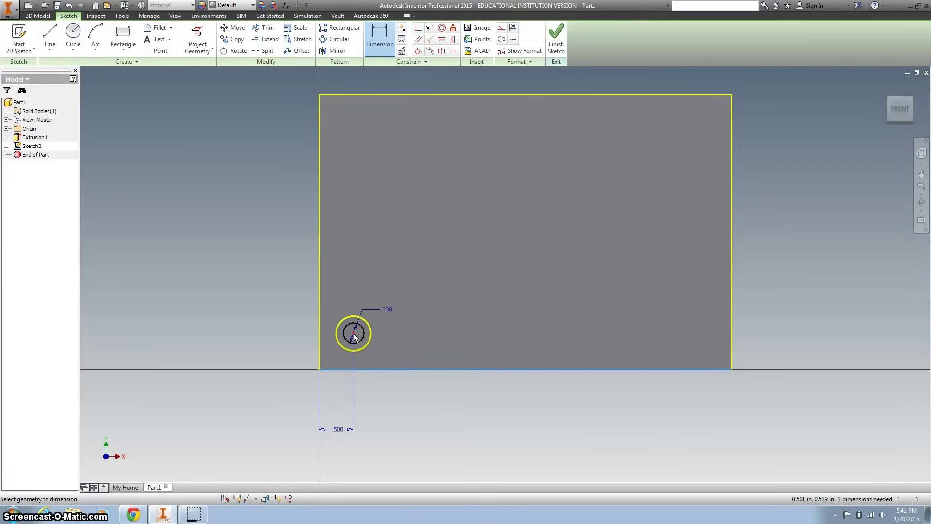
click(258, 338)
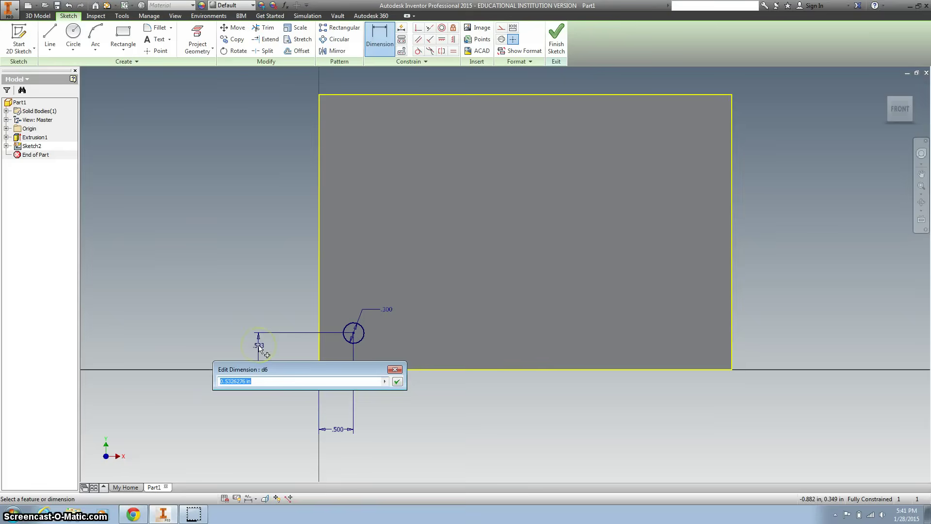
text(.5)
Confirm the 0.500 inch bottom-edge dimension and review the handout's Rectangular Pattern images.
key(Return)
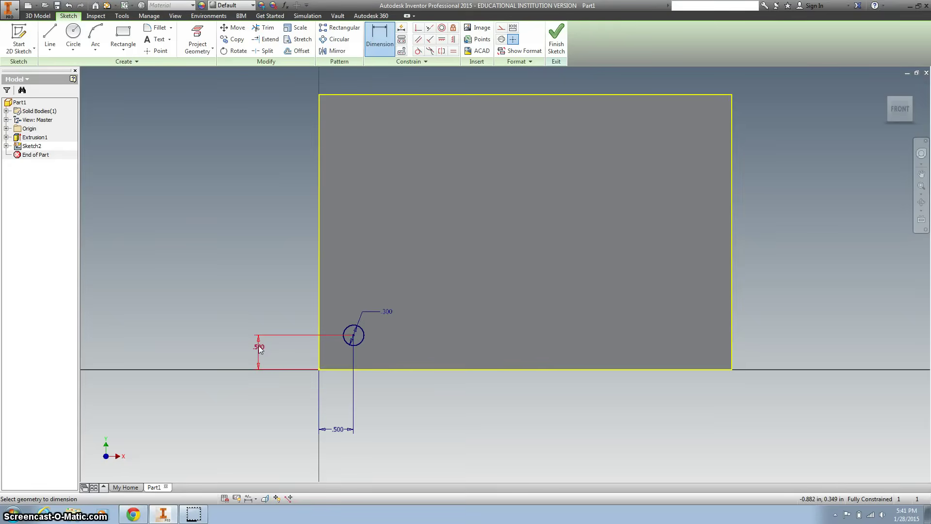
click(133, 515)
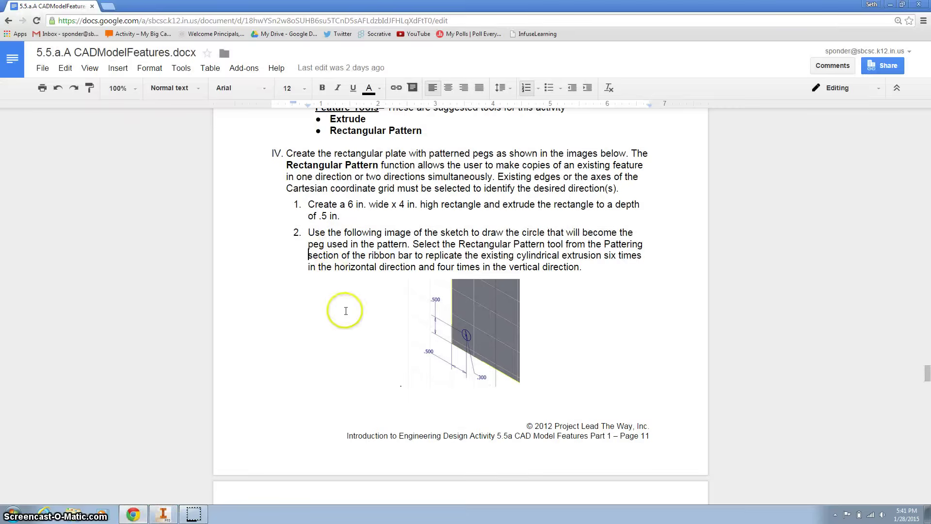
scroll(345, 311, down, 2)
scroll(345, 311, down, 3)
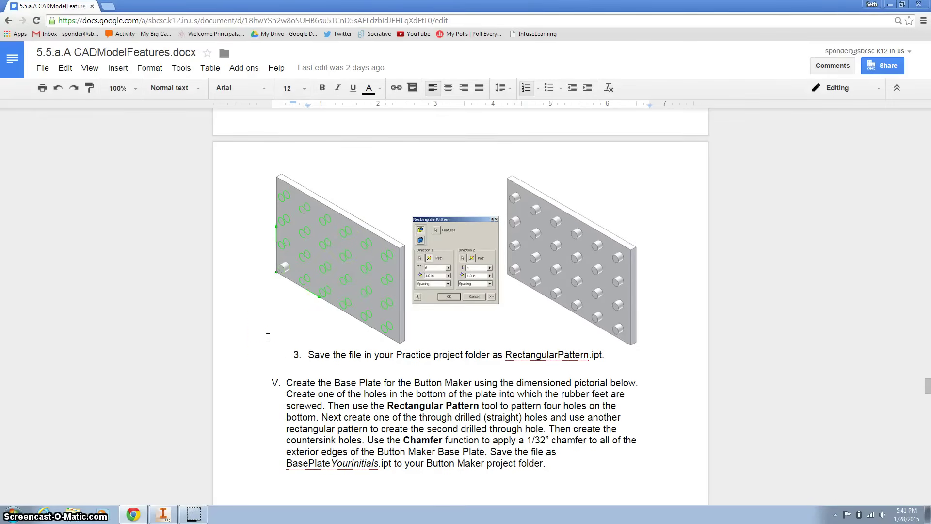
scroll(267, 337, up, 1)
scroll(267, 337, up, 1)
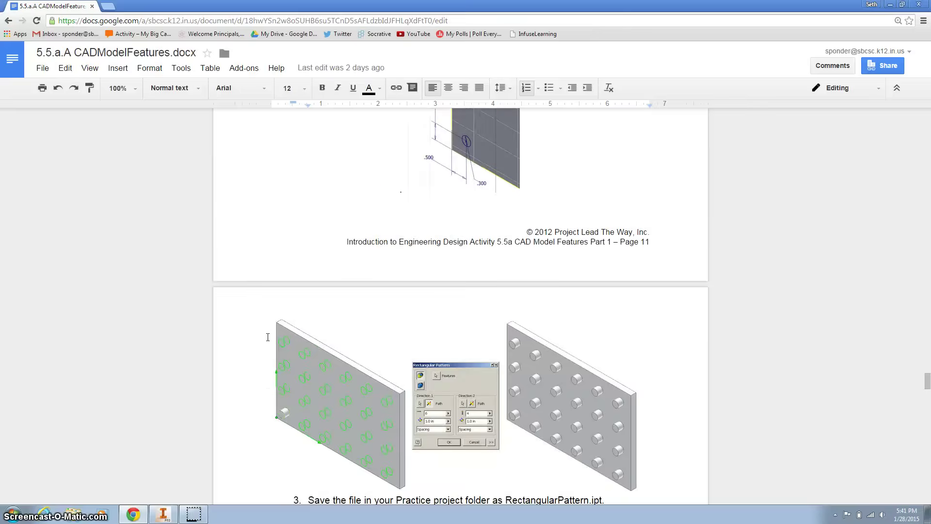
scroll(267, 337, up, 2)
scroll(267, 337, down, 3)
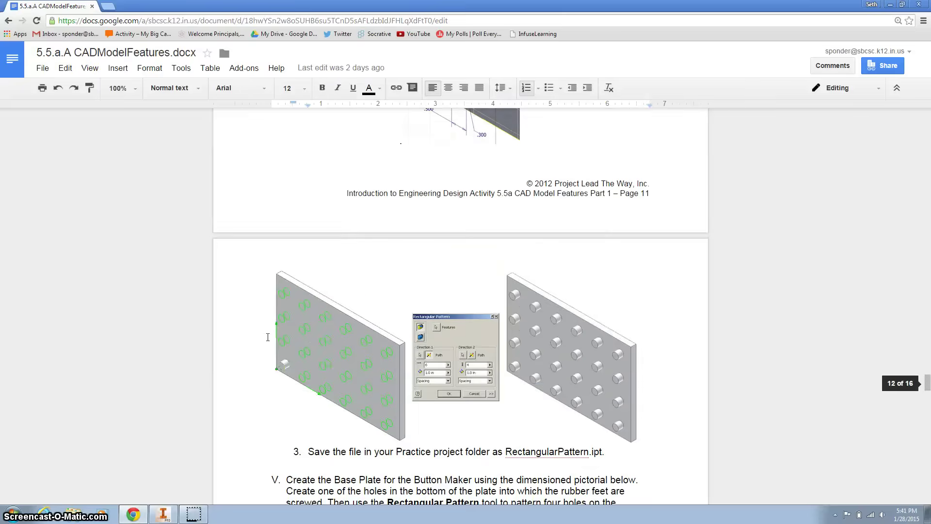
Back in Inventor, show the sketched plate in the Home 3D view and start an extrusion.
click(163, 514)
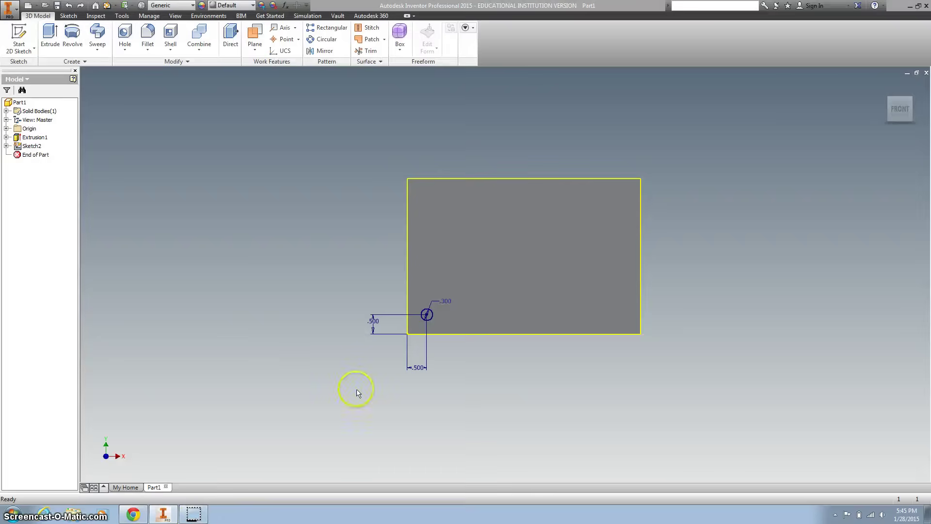
click(295, 319)
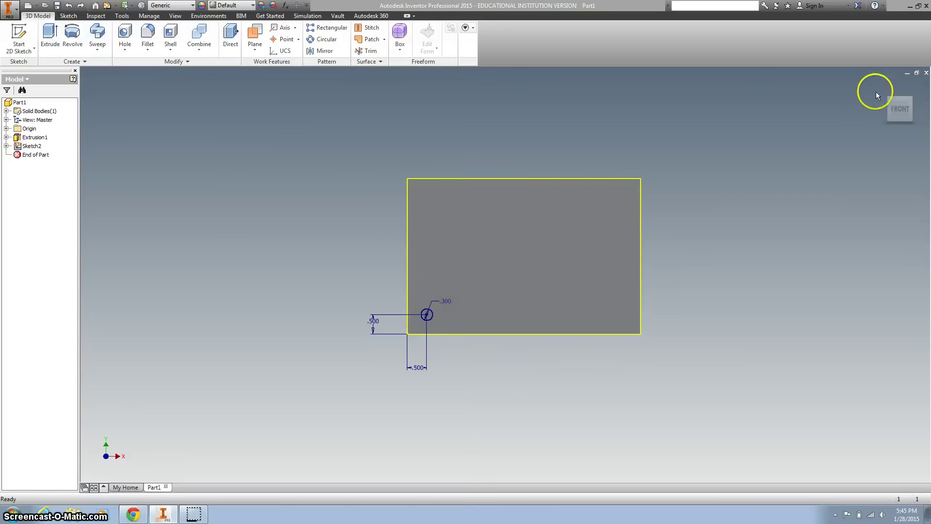
click(886, 86)
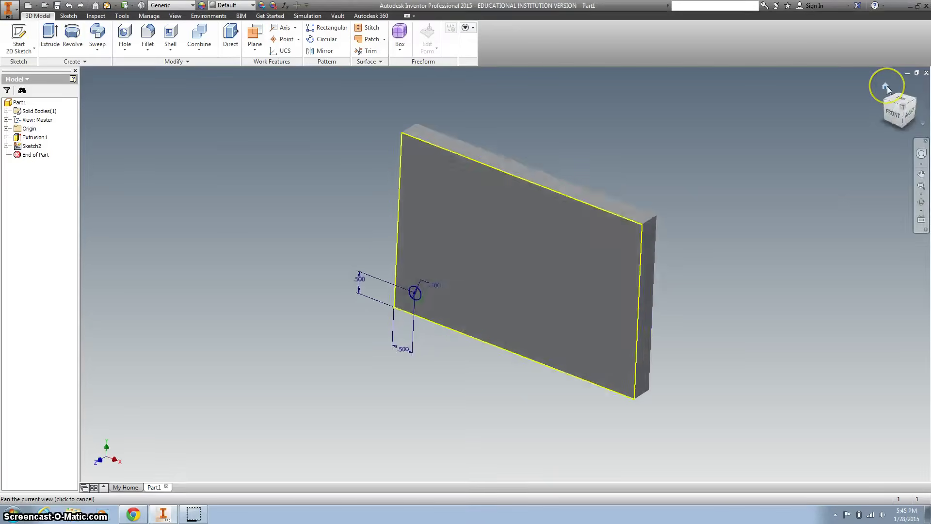
click(49, 37)
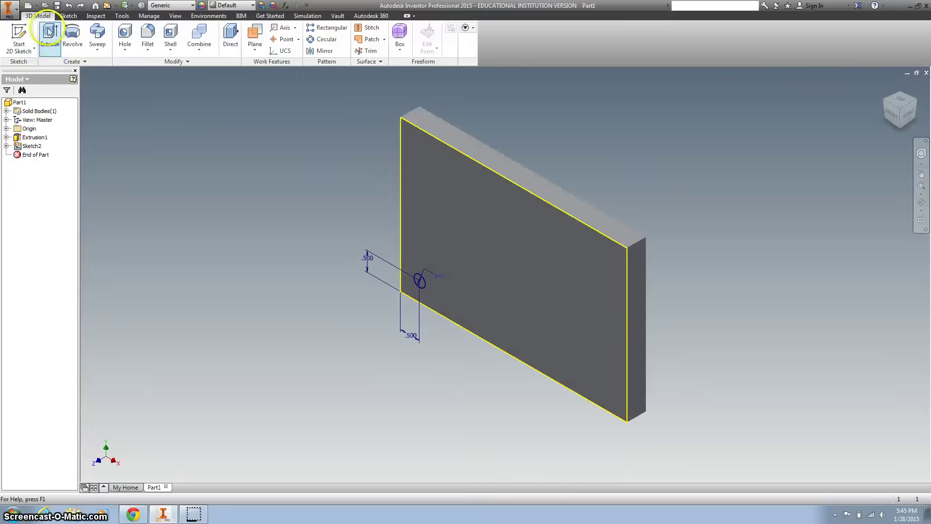
Extrude the 0.300 inch circle 0.25 inch to form the peg.
click(416, 279)
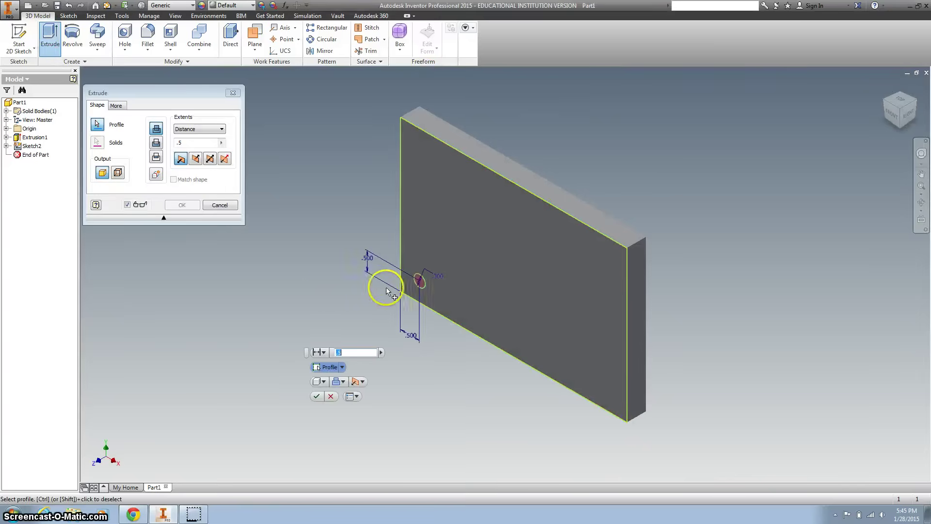
text(.25)
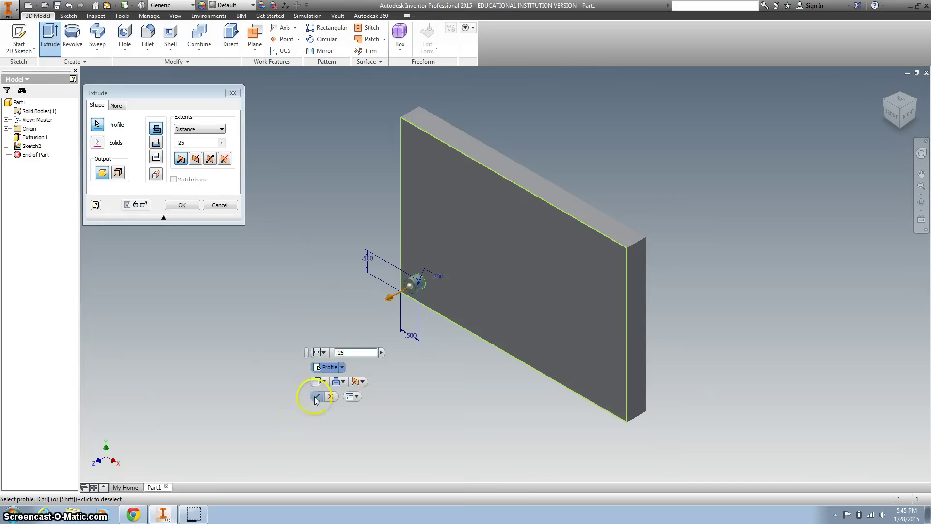
key(Return)
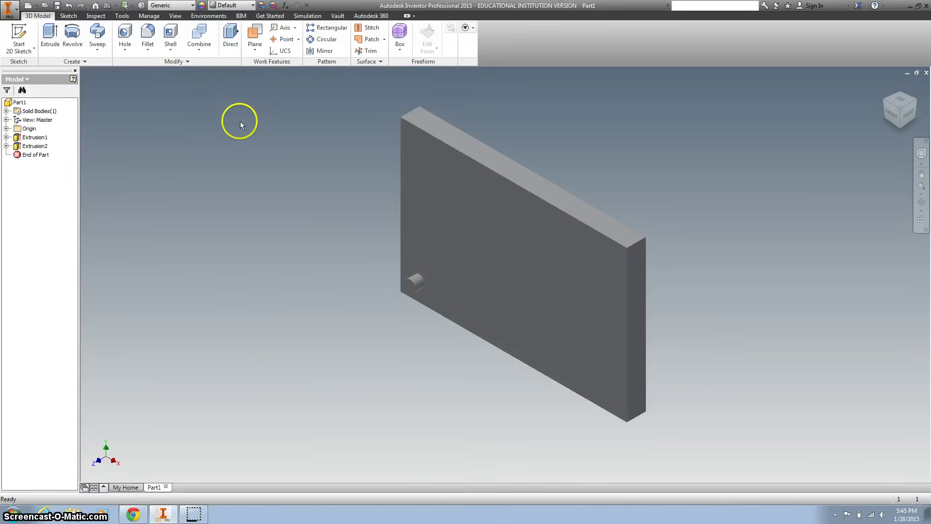
Pattern the peg with 4 copies running up the plate's left edge.
click(328, 28)
click(95, 138)
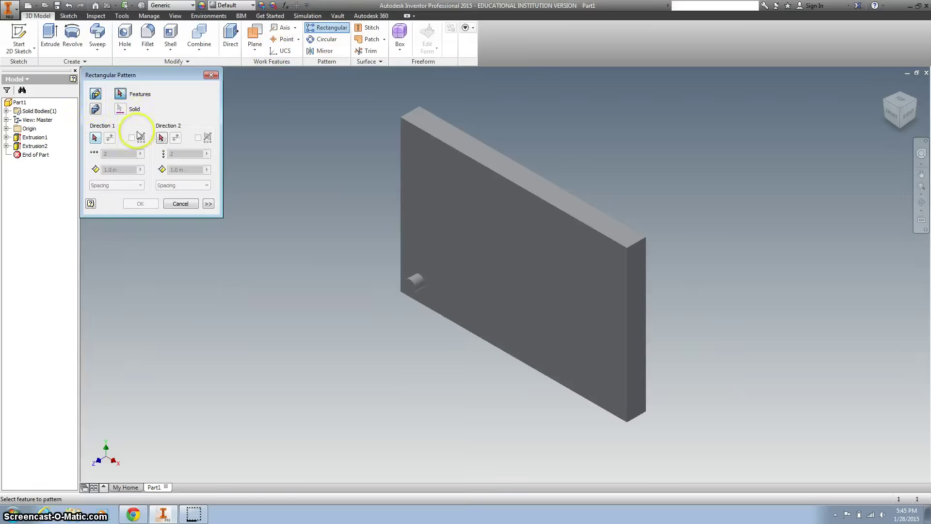
click(411, 286)
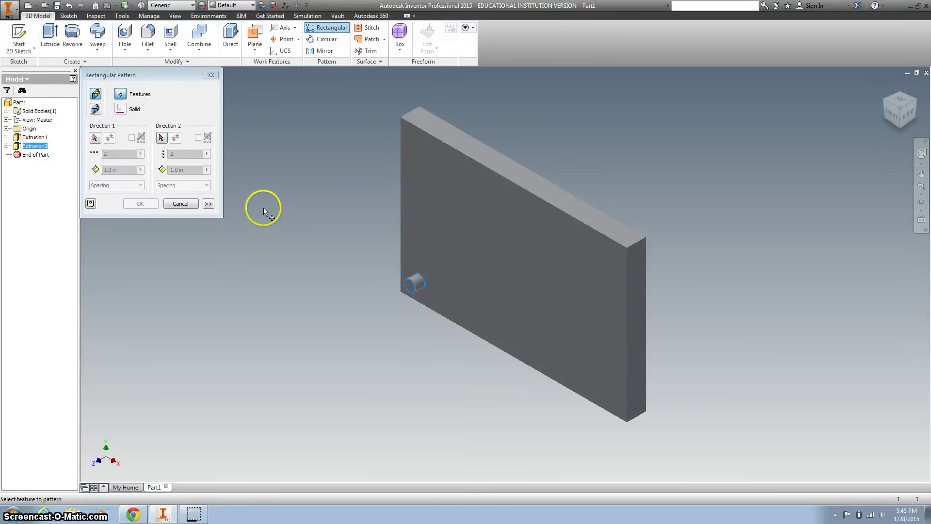
click(96, 138)
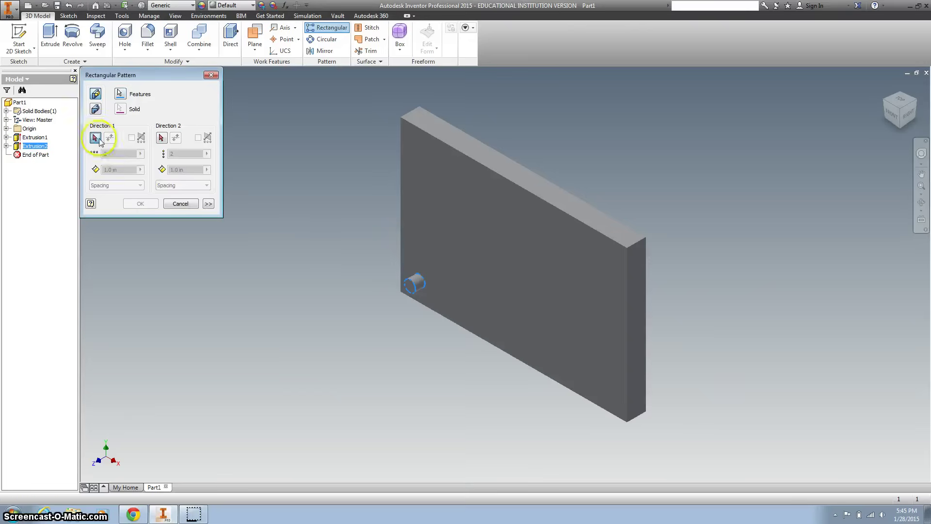
click(400, 178)
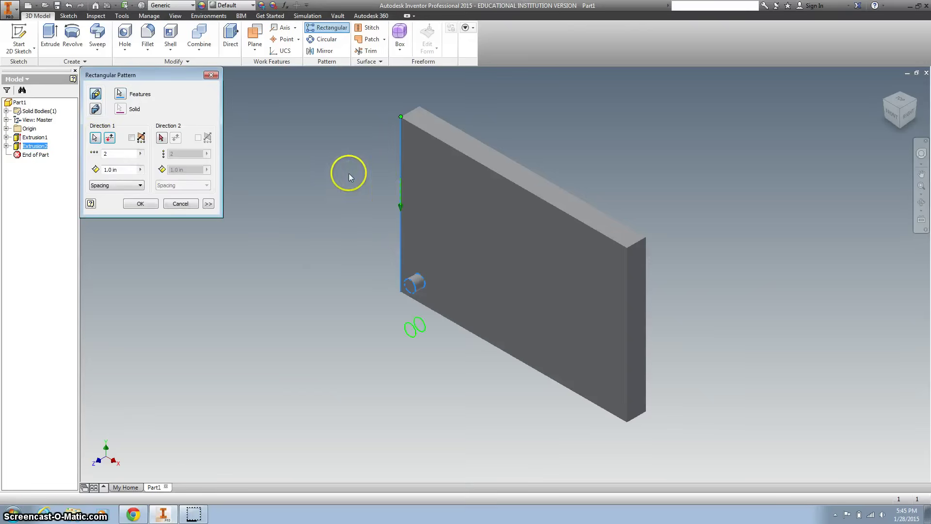
double_click(116, 155)
text(4)
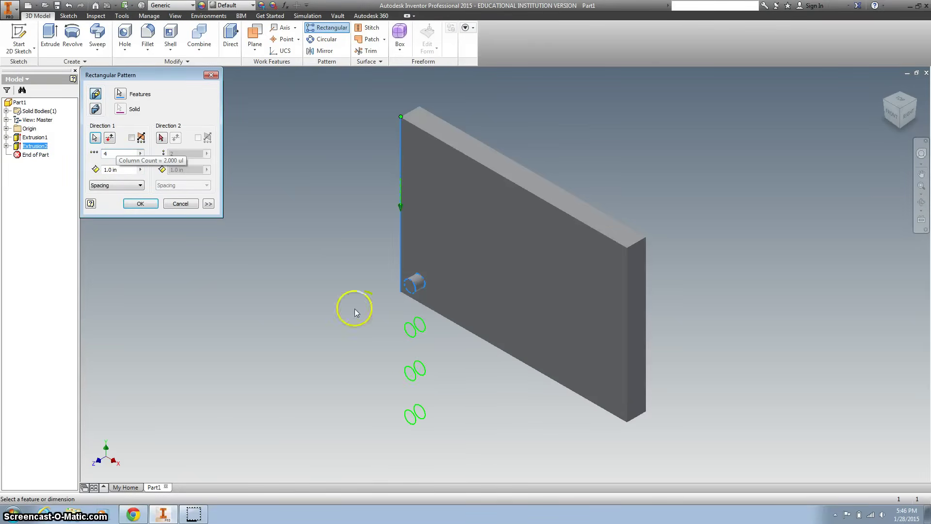
click(109, 139)
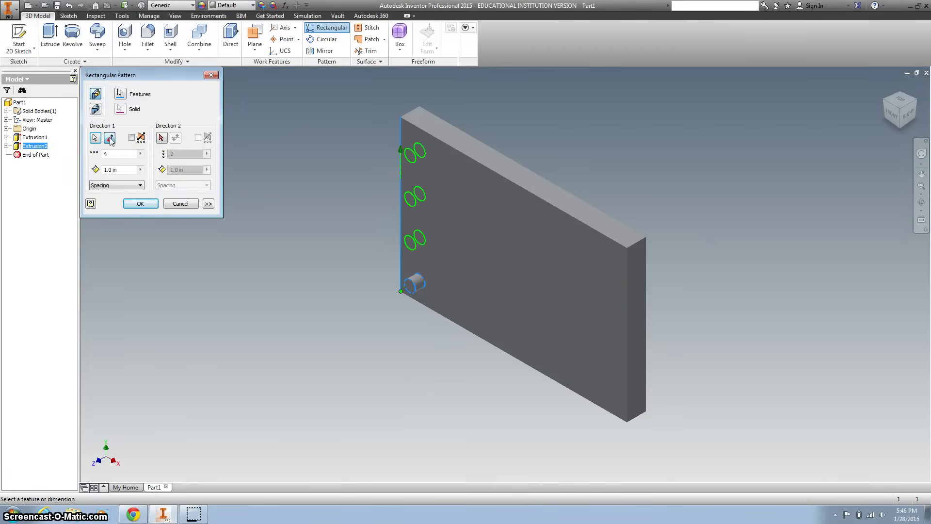
Add 6 columns along the top edge, flipped onto the plate, and create the pattern.
click(161, 138)
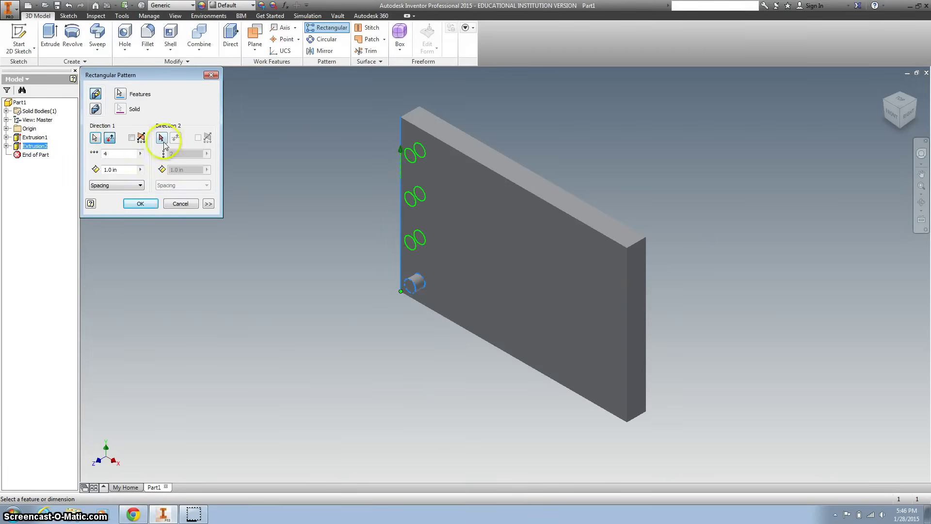
click(473, 158)
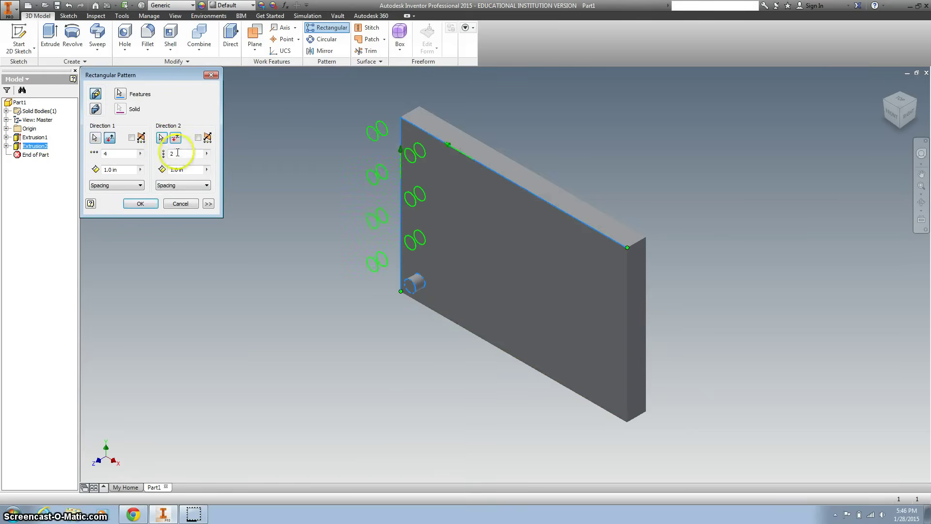
double_click(168, 154)
text(6)
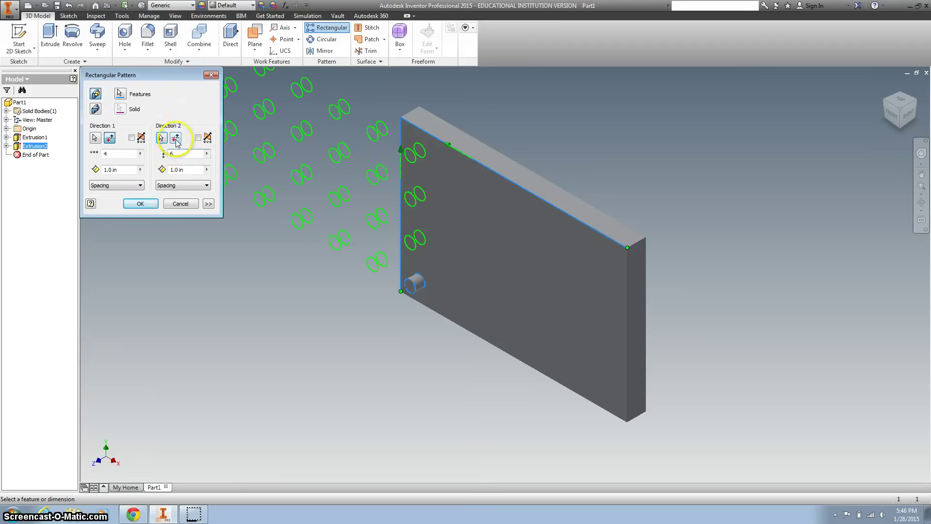
click(176, 139)
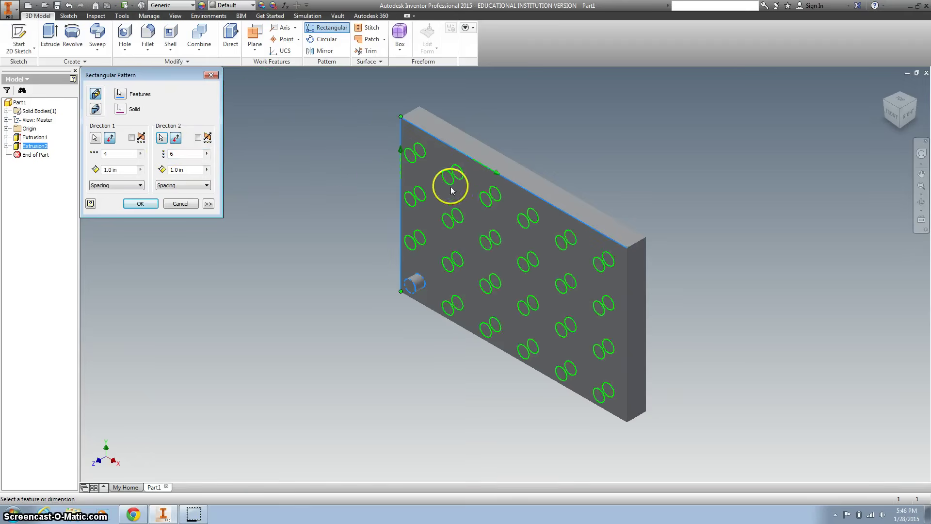
click(147, 207)
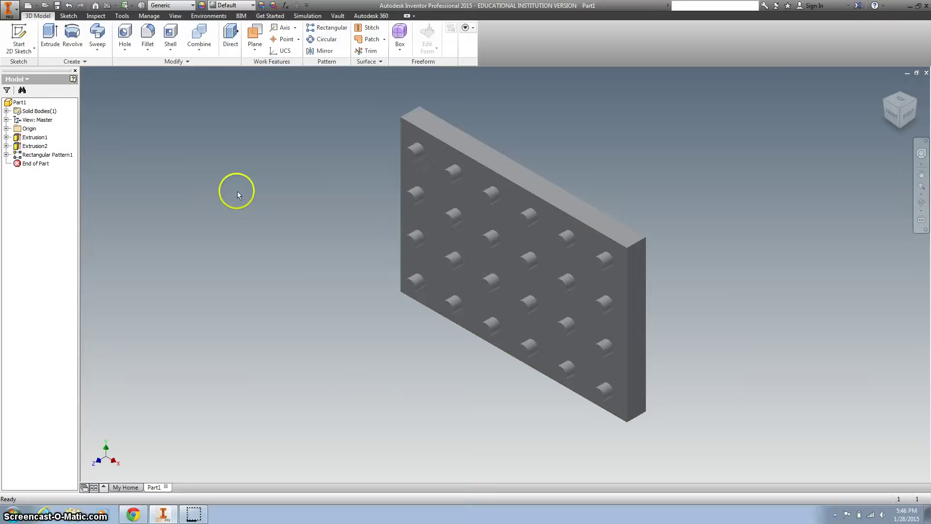
Save the part with Save As under the name 'Rectangular Pattern SP'.
click(11, 9)
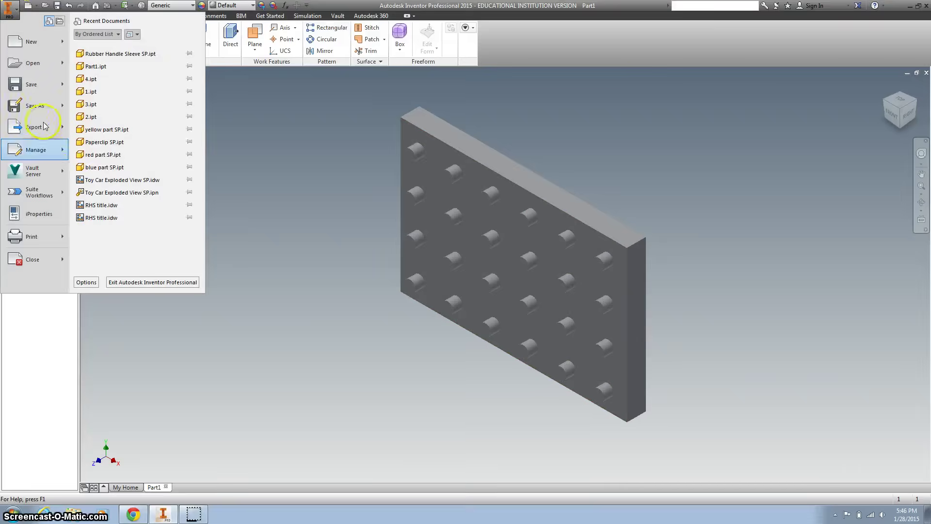
click(36, 109)
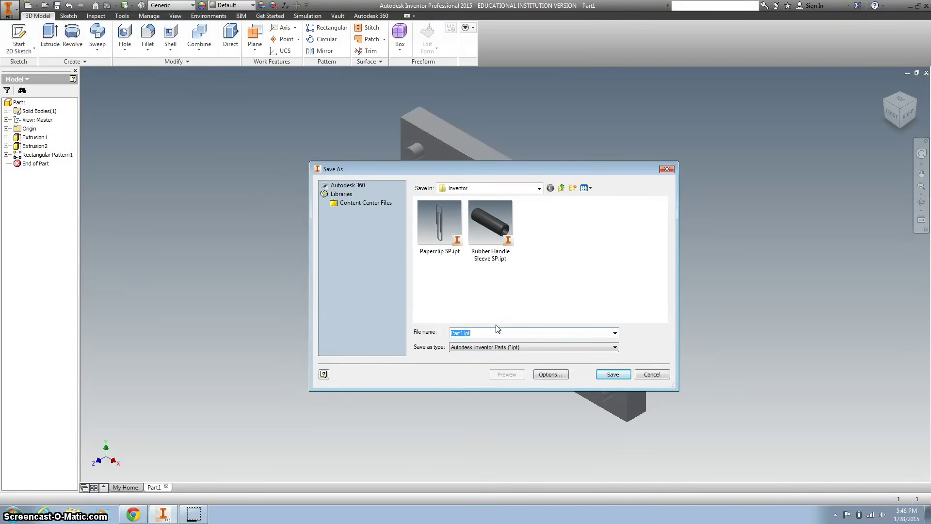
text(Rect)
text(ang)
text(ular Pattern )
text(SP)
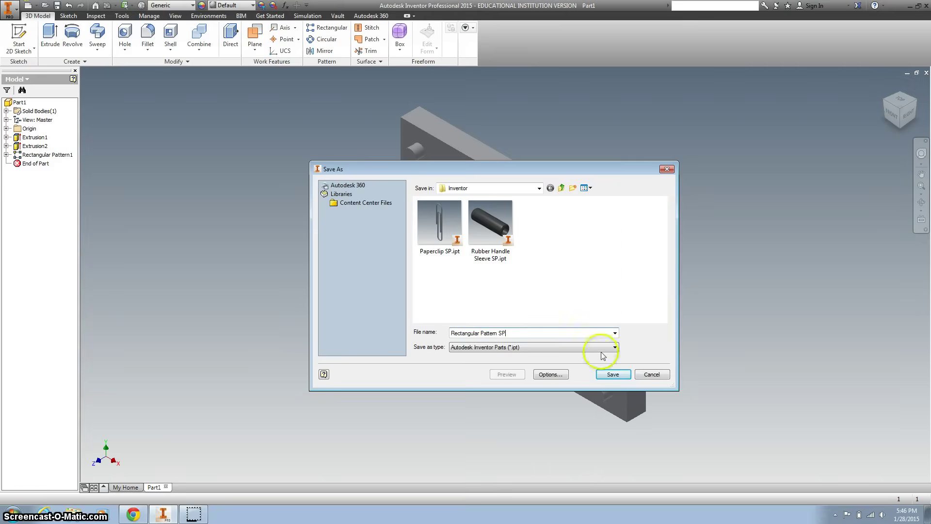
click(613, 374)
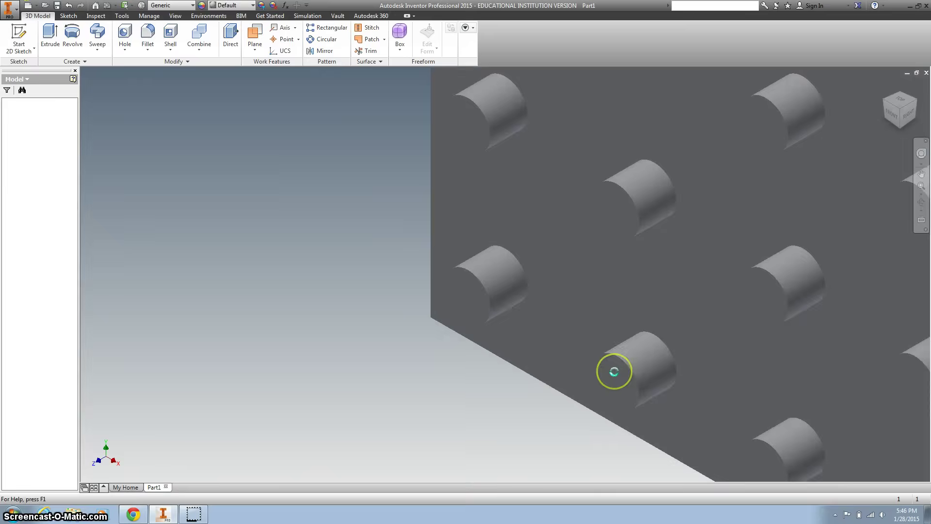